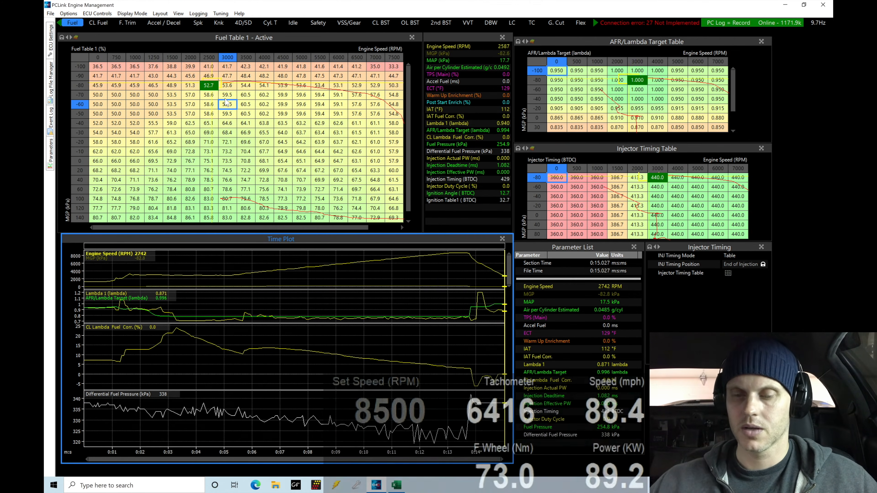
# Examine the logged pull around the VTEC switchover, comparing closed-loop lambda fuel correction, lambda and the active fuel table at several points
pyautogui.click(198, 13)
pyautogui.click(219, 107)
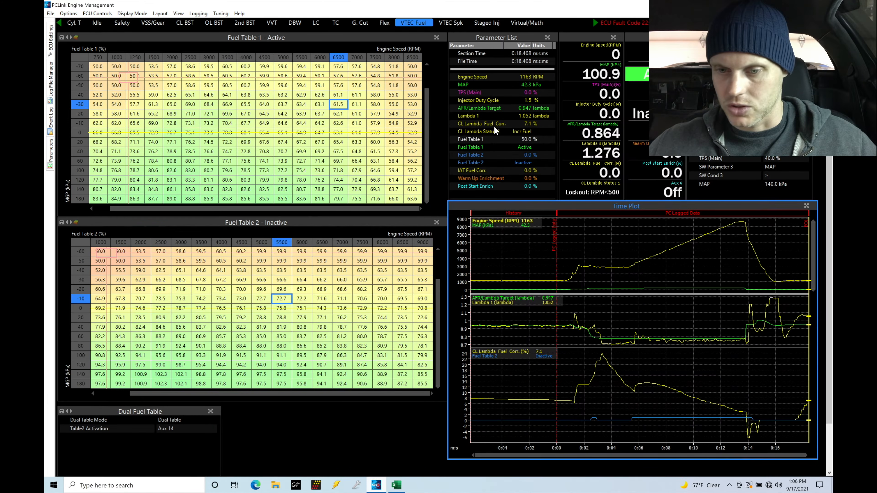
pyautogui.click(588, 294)
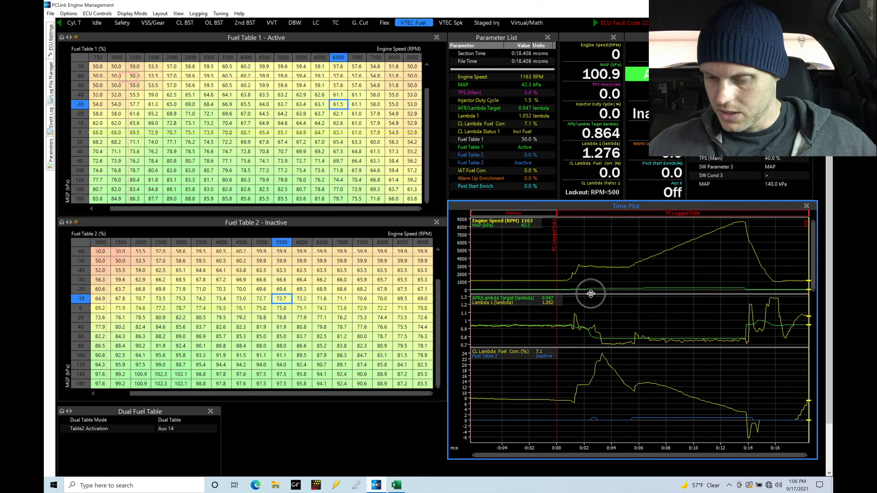
pyautogui.click(593, 284)
pyautogui.moveTo(593, 283)
pyautogui.mouseDown()
pyautogui.moveTo(606, 284)
pyautogui.moveTo(594, 287)
pyautogui.mouseUp()
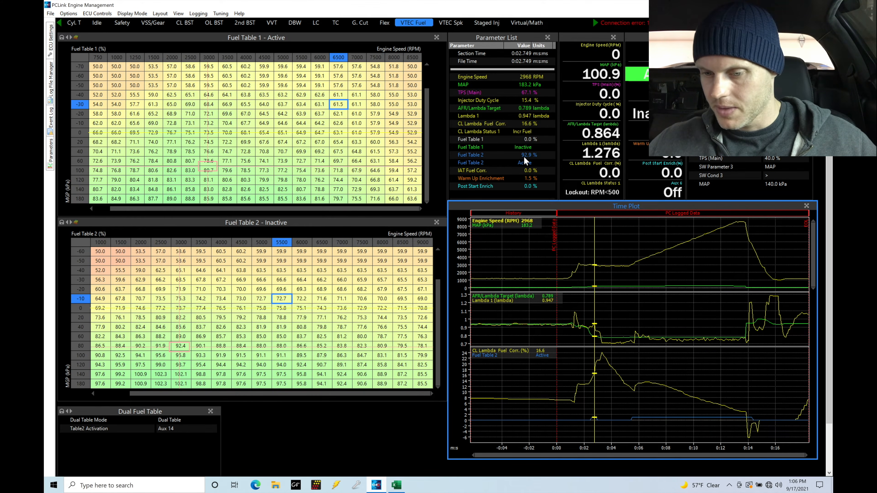
pyautogui.moveTo(589, 249); pyautogui.dragTo(601, 248)
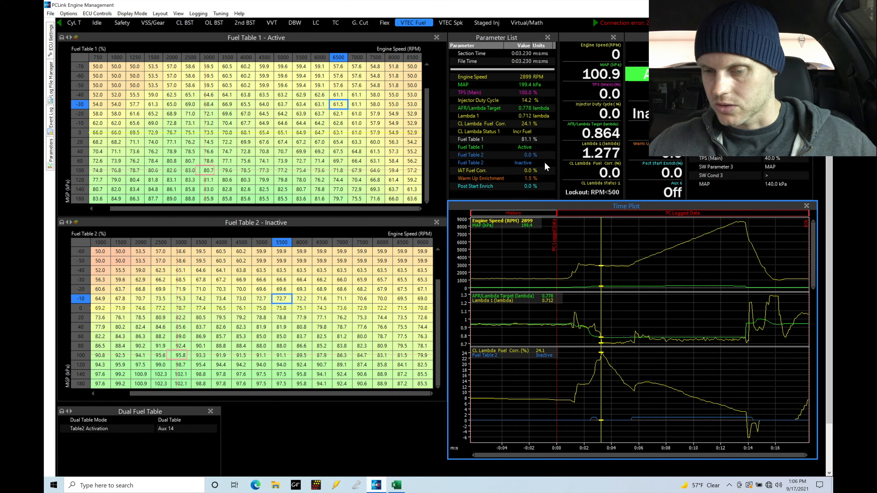
pyautogui.moveTo(599, 240)
pyautogui.mouseDown()
pyautogui.moveTo(642, 227)
pyautogui.moveTo(630, 235)
pyautogui.mouseUp()
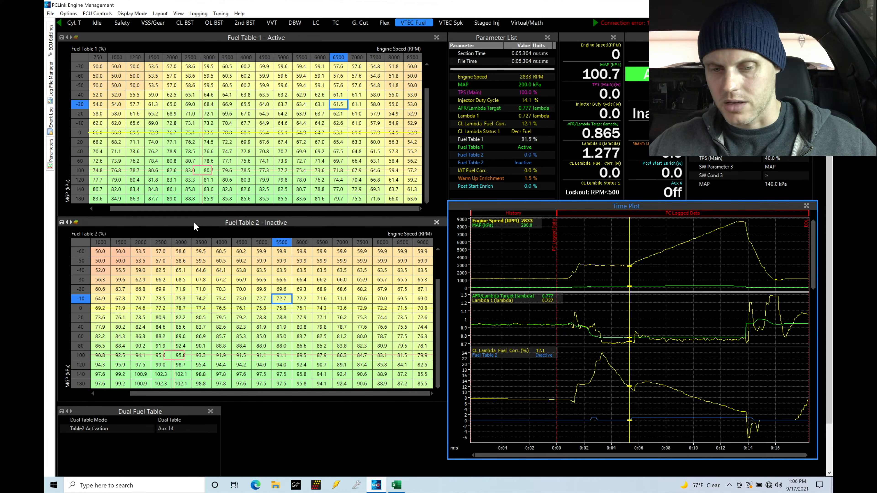
pyautogui.moveTo(629, 308)
pyautogui.mouseDown()
pyautogui.moveTo(655, 305)
pyautogui.moveTo(626, 307)
pyautogui.mouseUp()
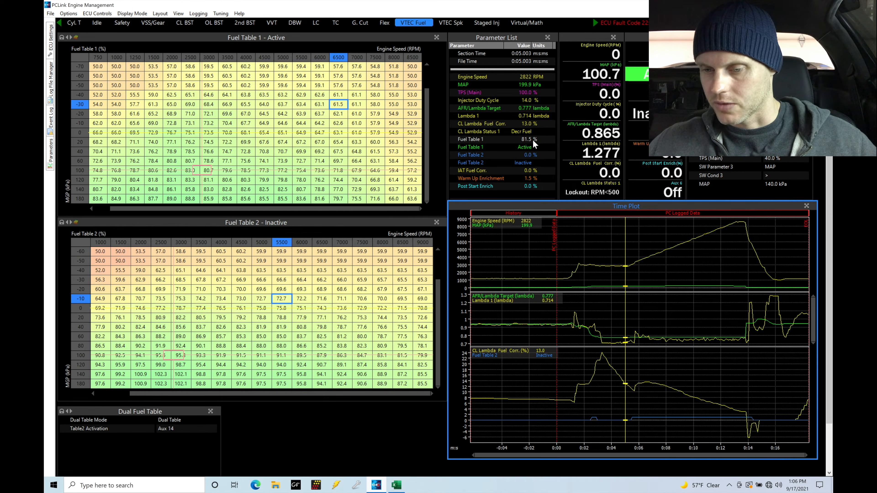
pyautogui.moveTo(624, 272); pyautogui.dragTo(640, 271)
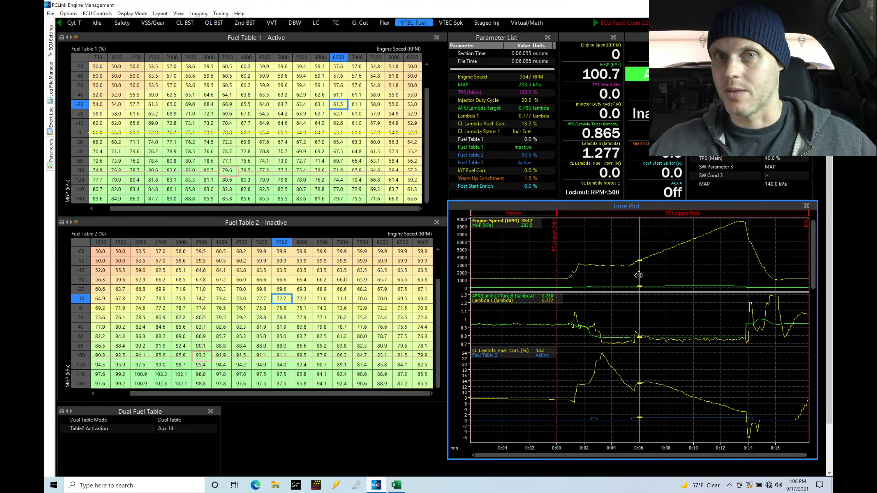
pyautogui.moveTo(639, 275); pyautogui.dragTo(603, 285)
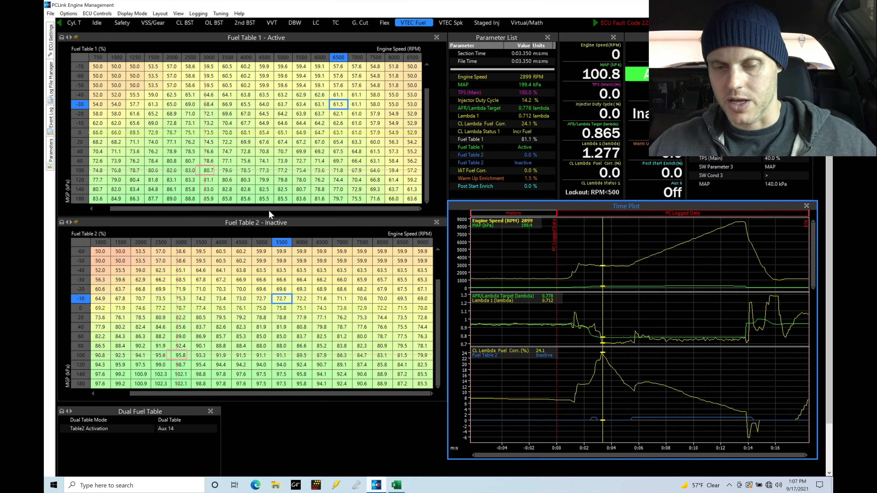
pyautogui.moveTo(603, 308); pyautogui.dragTo(635, 307)
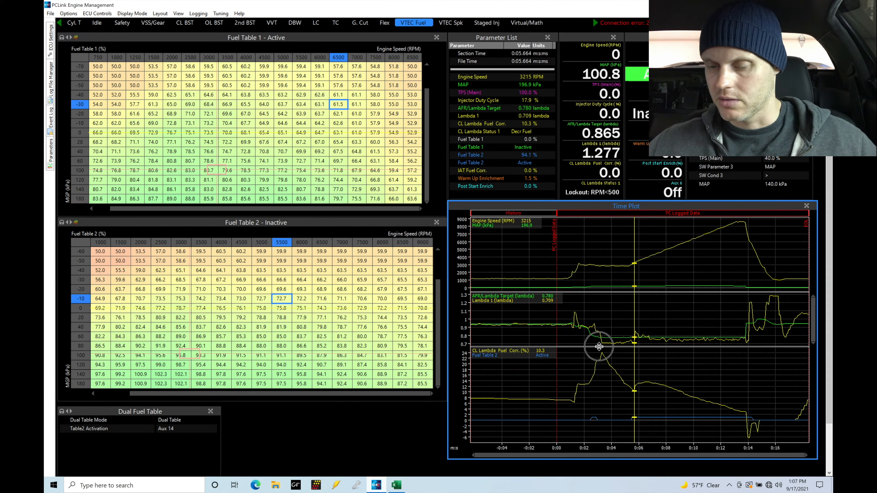
pyautogui.click(599, 321)
pyautogui.moveTo(599, 320); pyautogui.dragTo(602, 320)
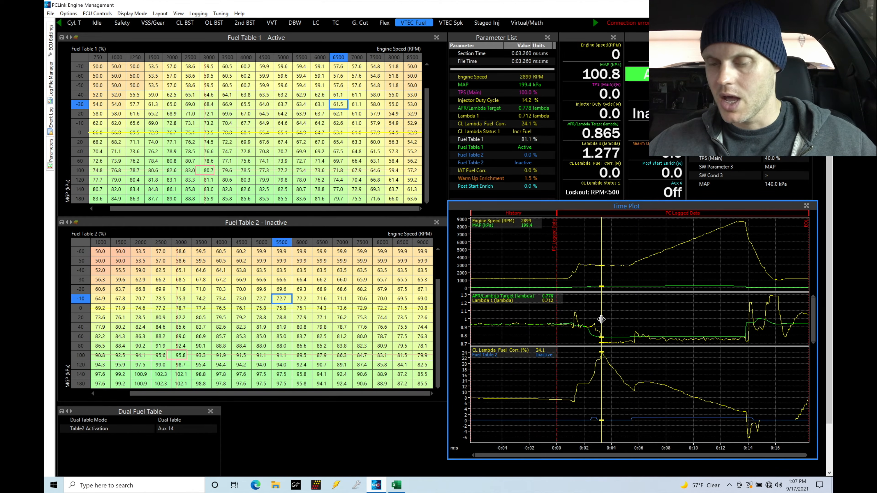
# Multiply the Fuel Table 1 cells at 2000–3000 rpm and 60–180 kPa by 1.2
pyautogui.moveTo(171, 161); pyautogui.dragTo(206, 203)
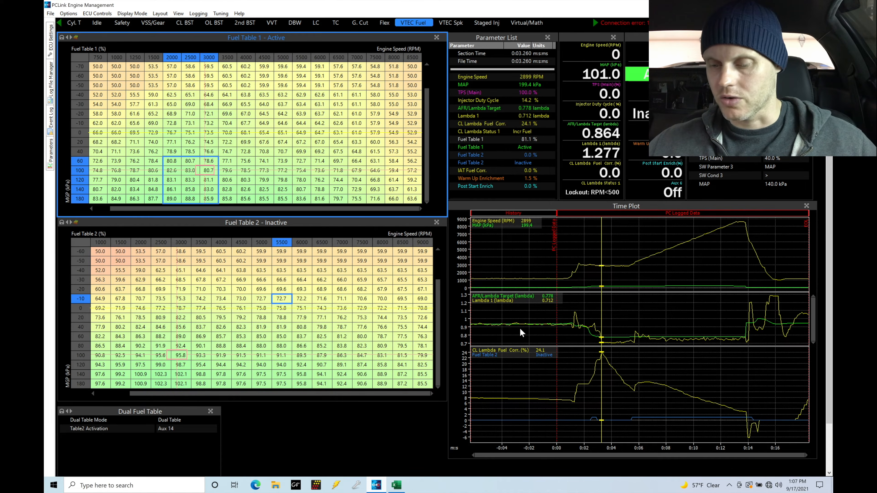
pyautogui.moveTo(585, 334)
pyautogui.mouseDown()
pyautogui.moveTo(562, 333)
pyautogui.moveTo(596, 327)
pyautogui.mouseUp()
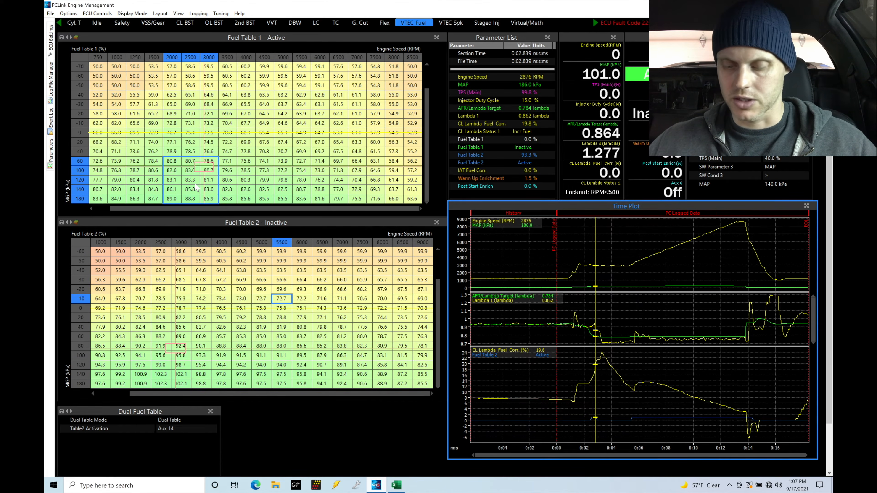
pyautogui.click(245, 161)
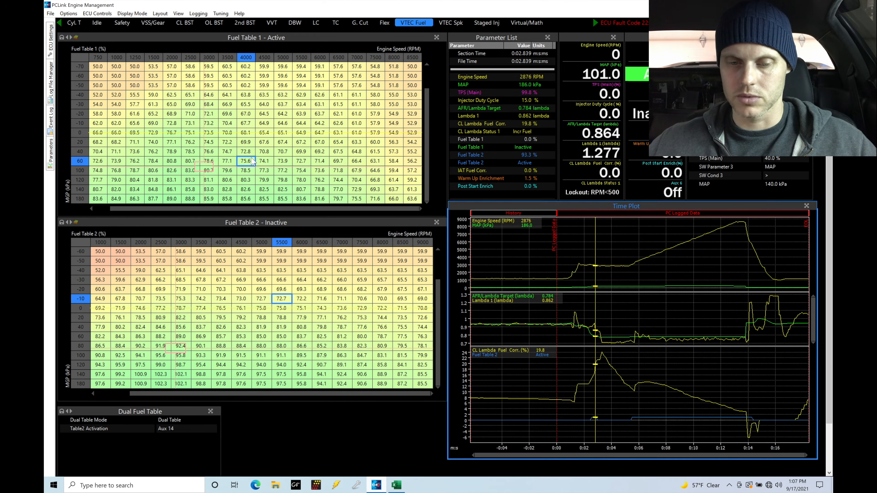
pyautogui.moveTo(172, 161); pyautogui.dragTo(211, 200)
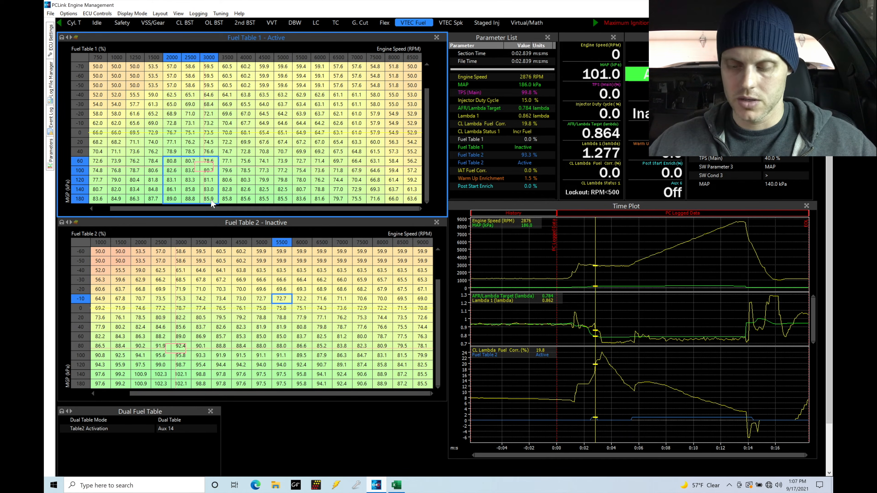
pyautogui.press('*')
pyautogui.write('.2')
pyautogui.press('Return')
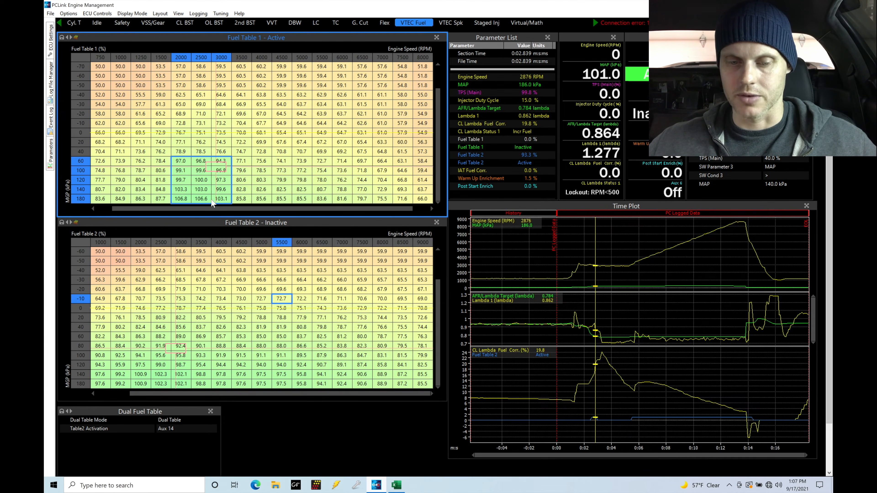
# Interpolate the 60–180 kPa rows of Fuel Table 1 horizontally from 750 to 2000 rpm and from 3000 to 4500 rpm
pyautogui.click(276, 161)
pyautogui.moveTo(104, 161); pyautogui.dragTo(202, 198)
pyautogui.press('h')
pyautogui.click(262, 180)
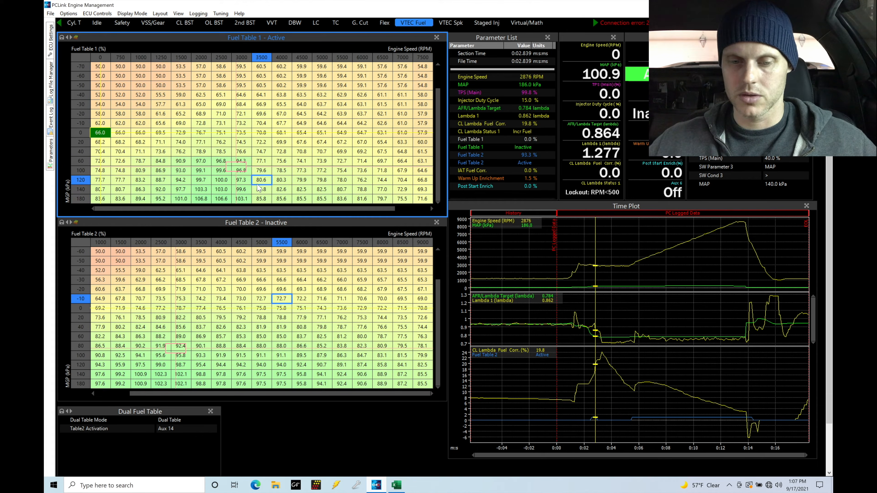
pyautogui.moveTo(237, 164); pyautogui.dragTo(290, 196)
pyautogui.press('h')
# Interpolate Fuel Table 1 vertically from -10 to 100 kPa across the 1500–3500 rpm columns
pyautogui.moveTo(182, 123); pyautogui.dragTo(261, 169)
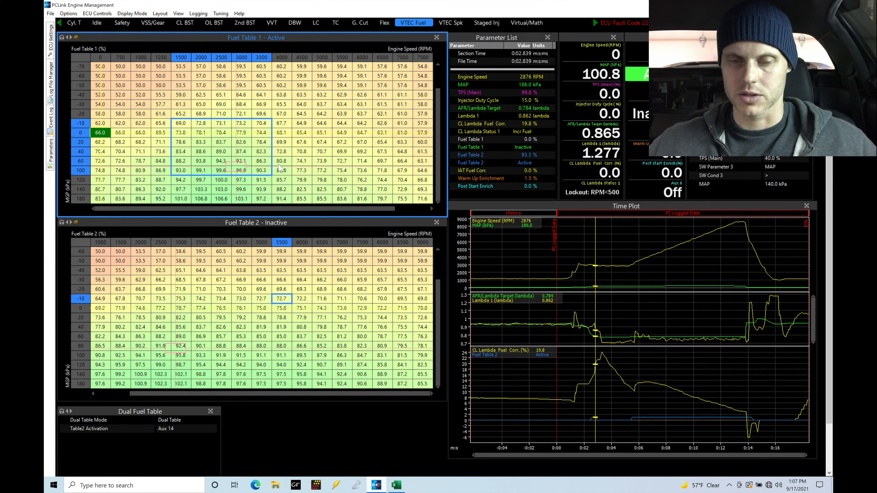
pyautogui.press('v')
pyautogui.click(282, 161)
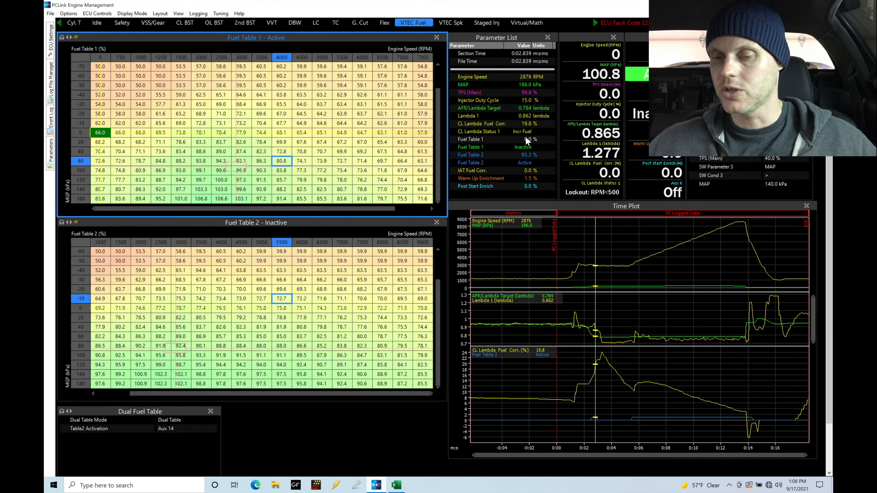
# Set the engine speed threshold in the VTEC switching conditions to 3600 and save the changes
pyautogui.moveTo(590, 288); pyautogui.dragTo(630, 272)
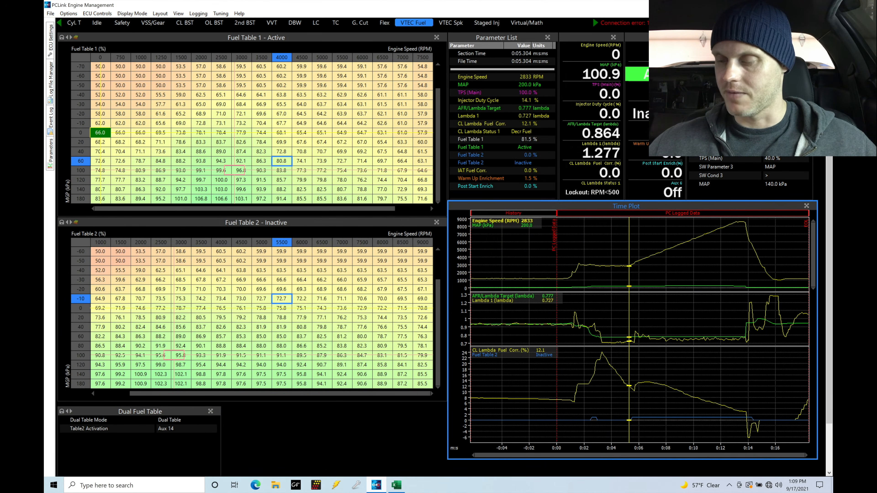
pyautogui.doubleClick(774, 132)
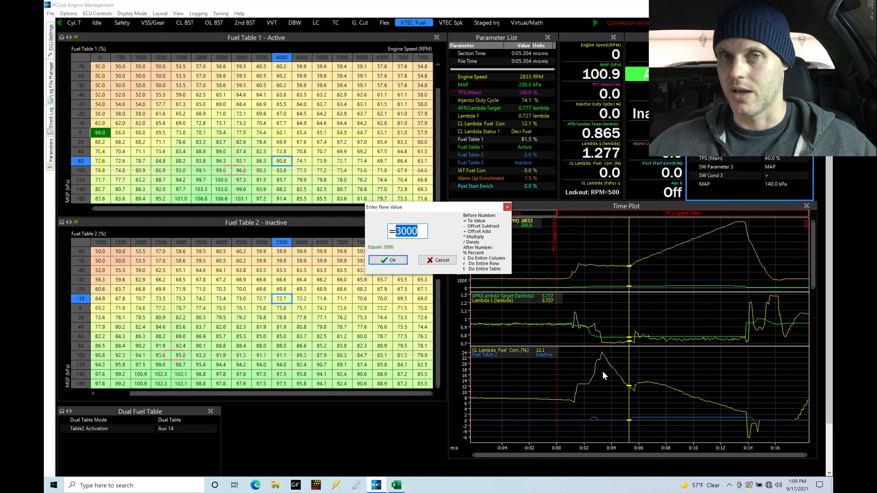
pyautogui.write('3600')
pyautogui.press('Return')
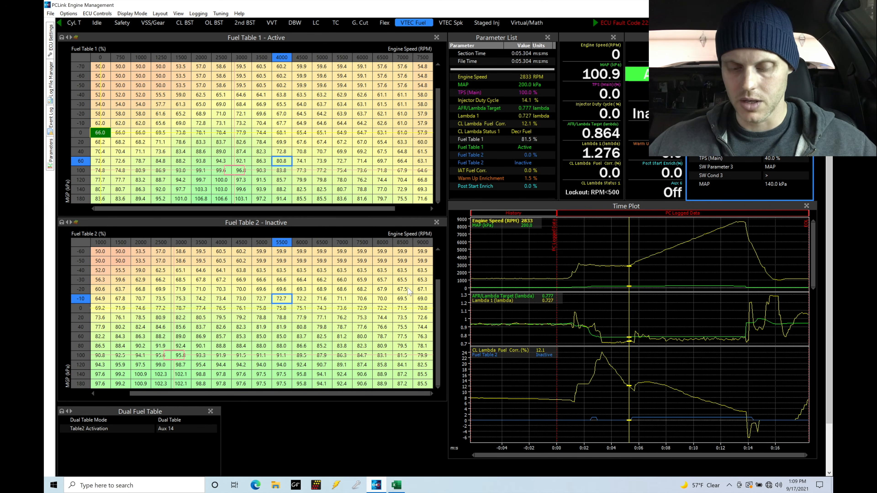
pyautogui.hotkey('ctrl', 's')
# Multiply the Fuel Table 2 cells at 3500–4000 rpm and 60–180 kPa by 1.13
pyautogui.moveTo(622, 302)
pyautogui.mouseDown()
pyautogui.moveTo(737, 294)
pyautogui.moveTo(689, 281)
pyautogui.moveTo(644, 299)
pyautogui.mouseUp()
pyautogui.moveTo(203, 360); pyautogui.dragTo(221, 383)
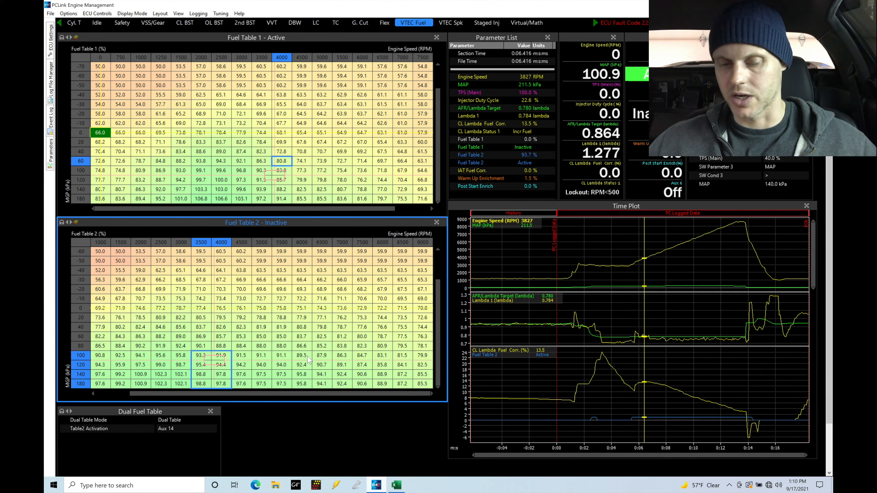
pyautogui.moveTo(200, 336); pyautogui.dragTo(224, 390)
pyautogui.write('*1')
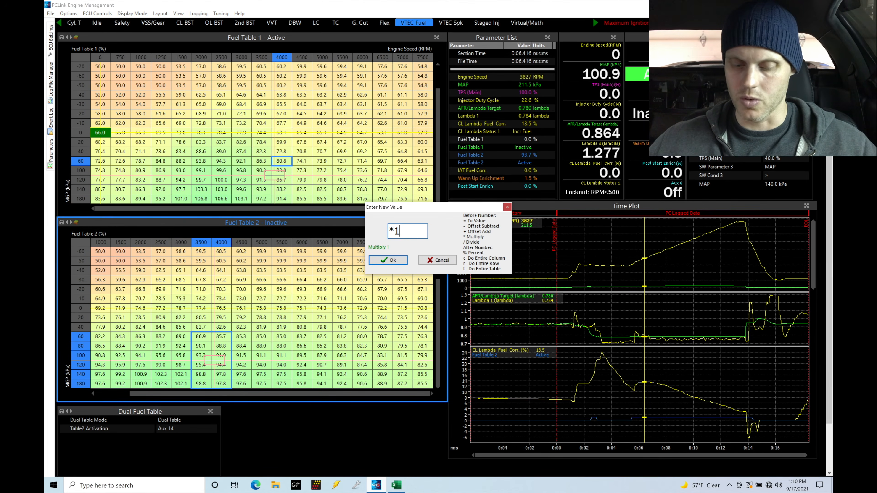
pyautogui.write('.13')
pyautogui.press('Return')
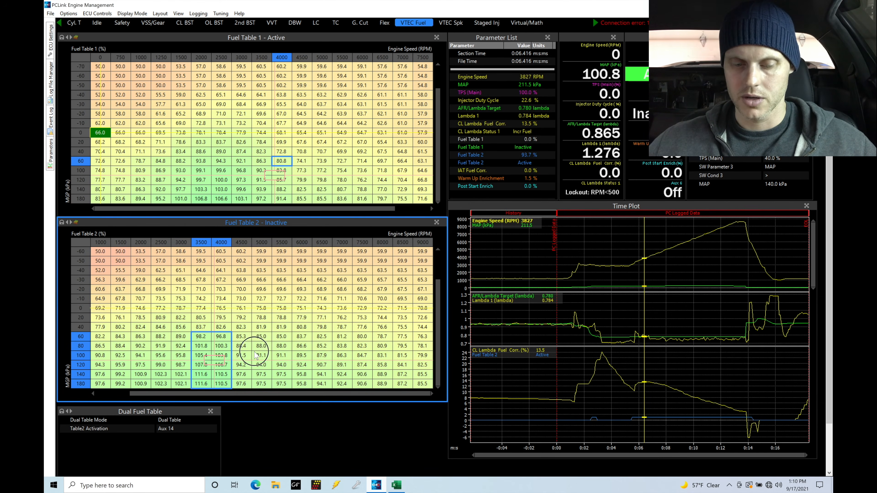
# Interpolate the 60–180 kPa rows of Fuel Table 2 horizontally from 1000 to 3500 rpm
pyautogui.click(257, 356)
pyautogui.moveTo(105, 337); pyautogui.dragTo(218, 383)
pyautogui.press('h')
pyautogui.moveTo(241, 336); pyautogui.dragTo(261, 346)
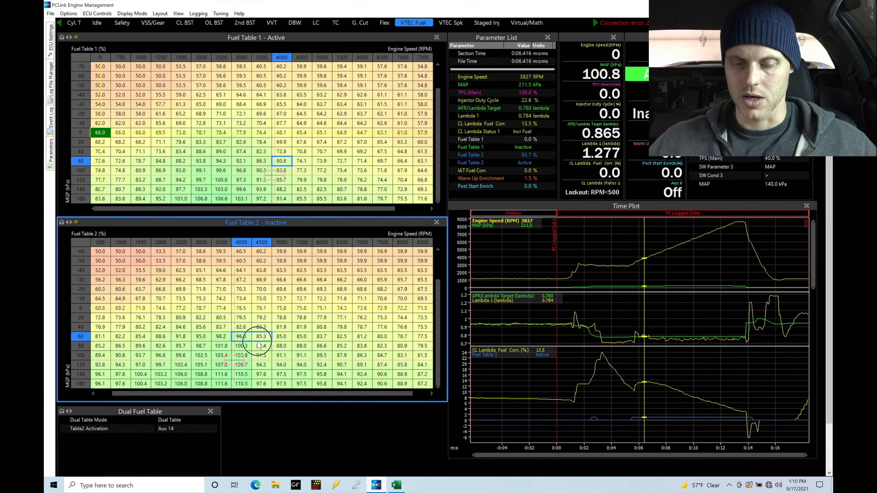
# Multiply the Fuel Table 2 cells at 5500–6000 rpm and 60–180 kPa by 1.08, based on the logged correction near 5700 rpm
pyautogui.moveTo(655, 328); pyautogui.dragTo(680, 328)
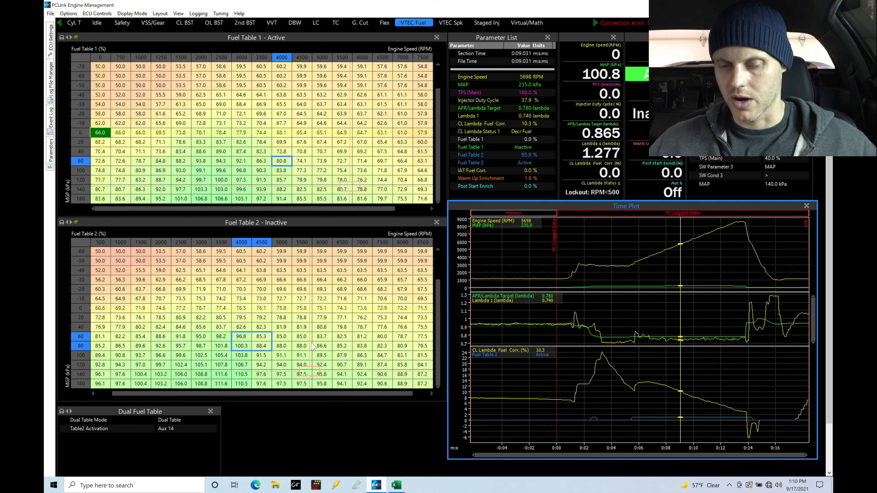
pyautogui.click(303, 338)
pyautogui.moveTo(303, 341); pyautogui.dragTo(320, 384)
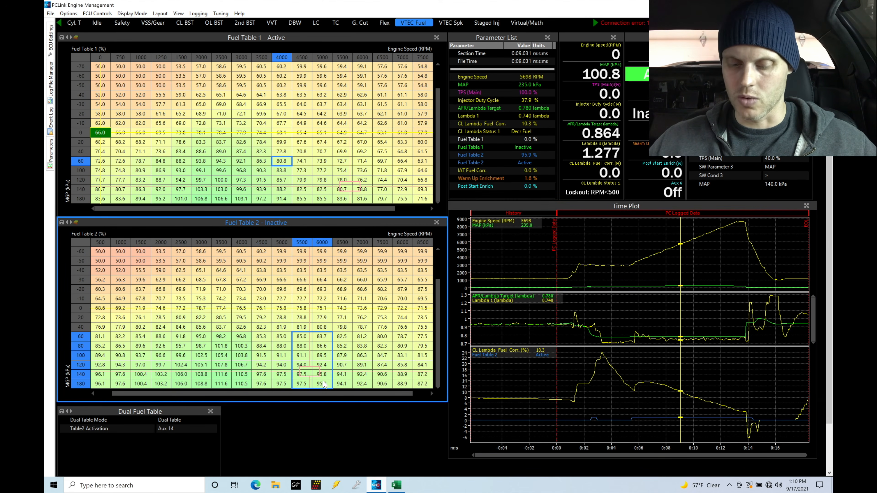
pyautogui.write('*1.08')
pyautogui.press('Return')
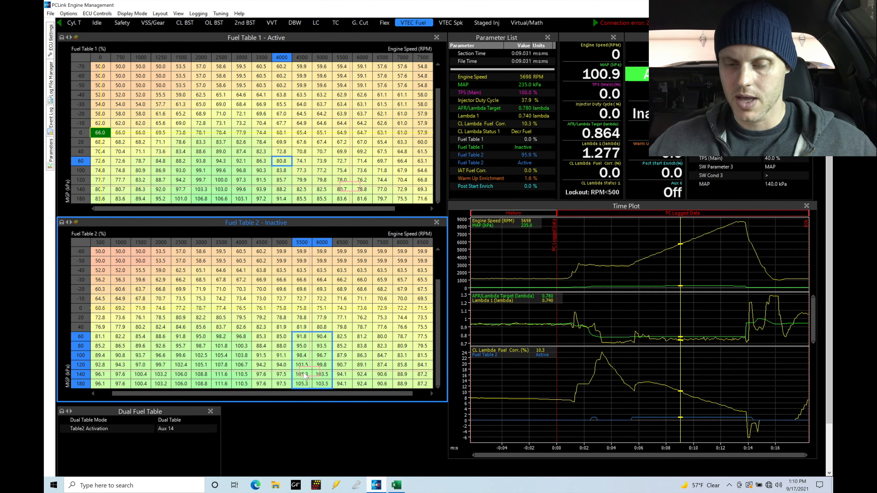
# Interpolate the 60–180 kPa rows of Fuel Table 2 horizontally from 4000 to 5500 rpm
pyautogui.moveTo(246, 337); pyautogui.dragTo(303, 382)
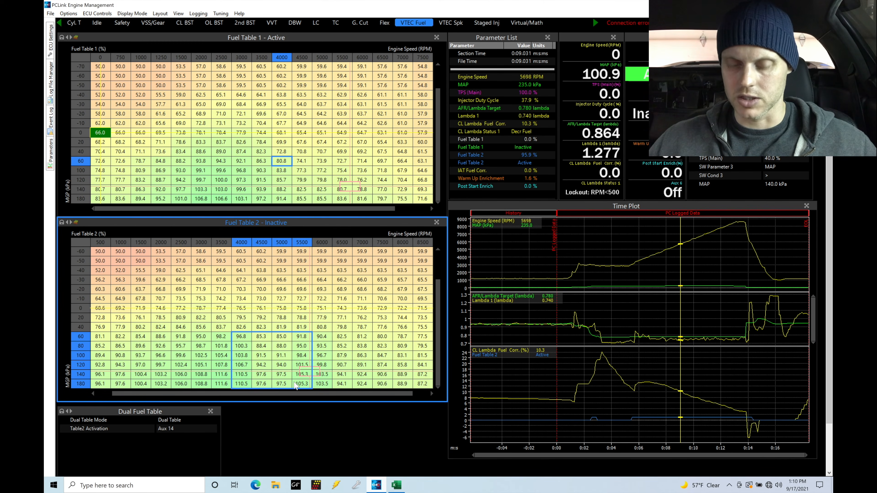